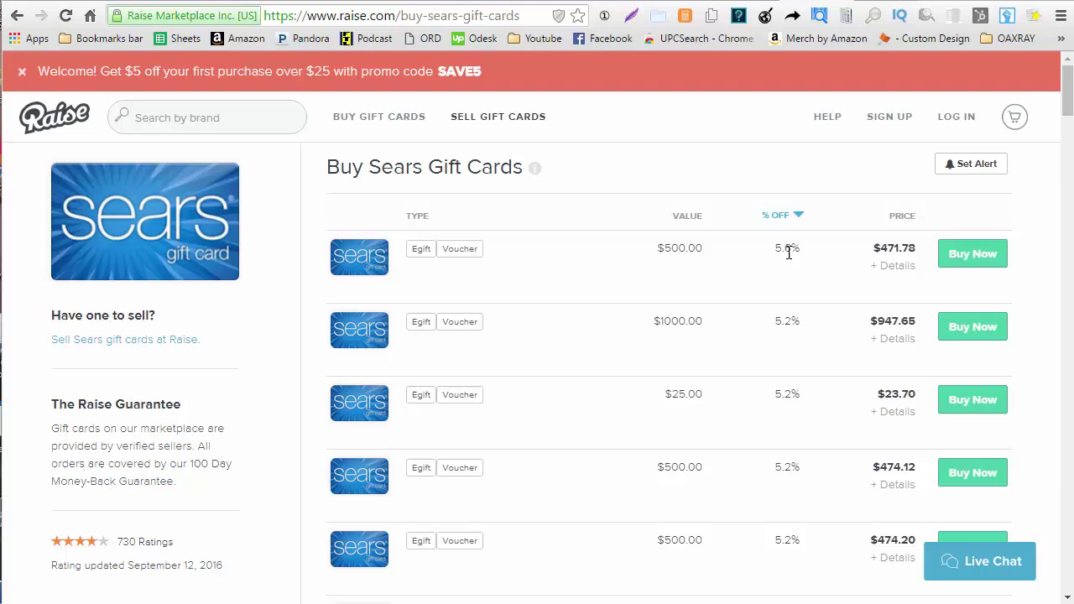
# Switch to the Sears store page and open the options of the OA XRAY browser extension.
pyautogui.click(881, 0)
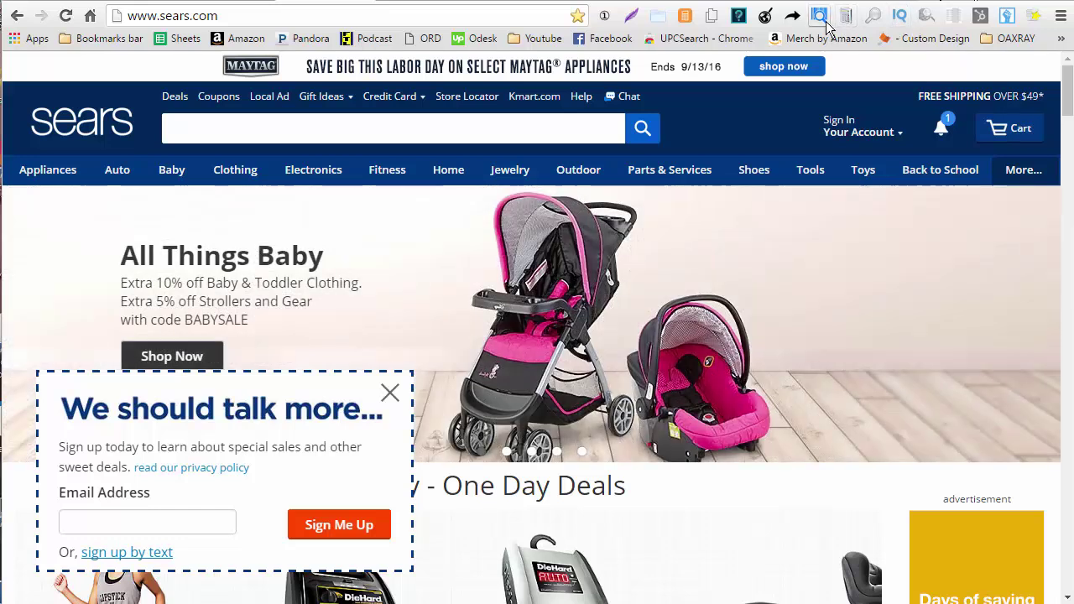
pyautogui.rightClick(819, 24)
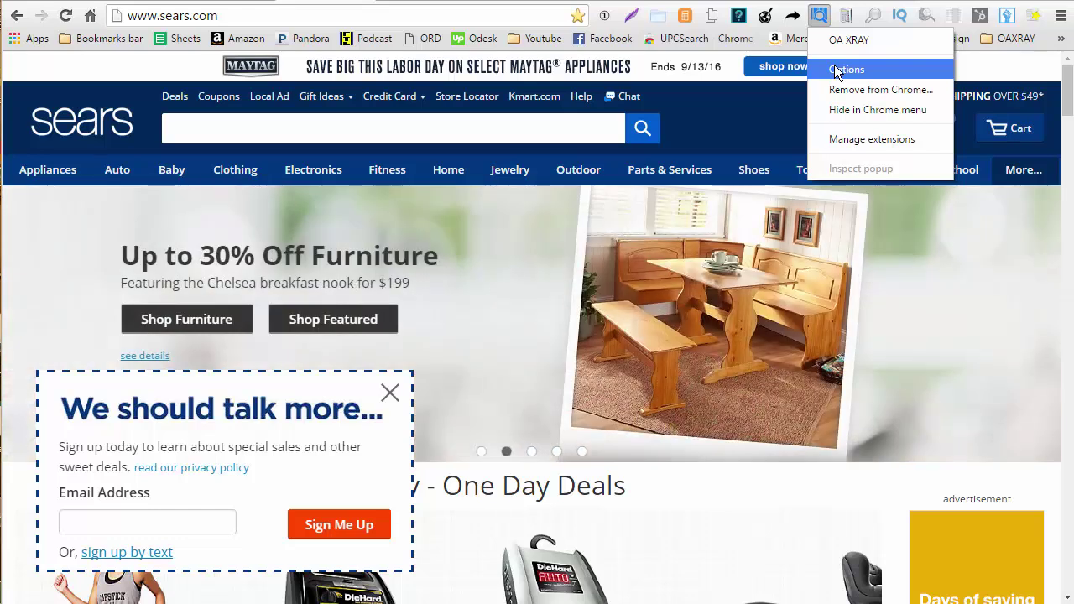
pyautogui.click(846, 69)
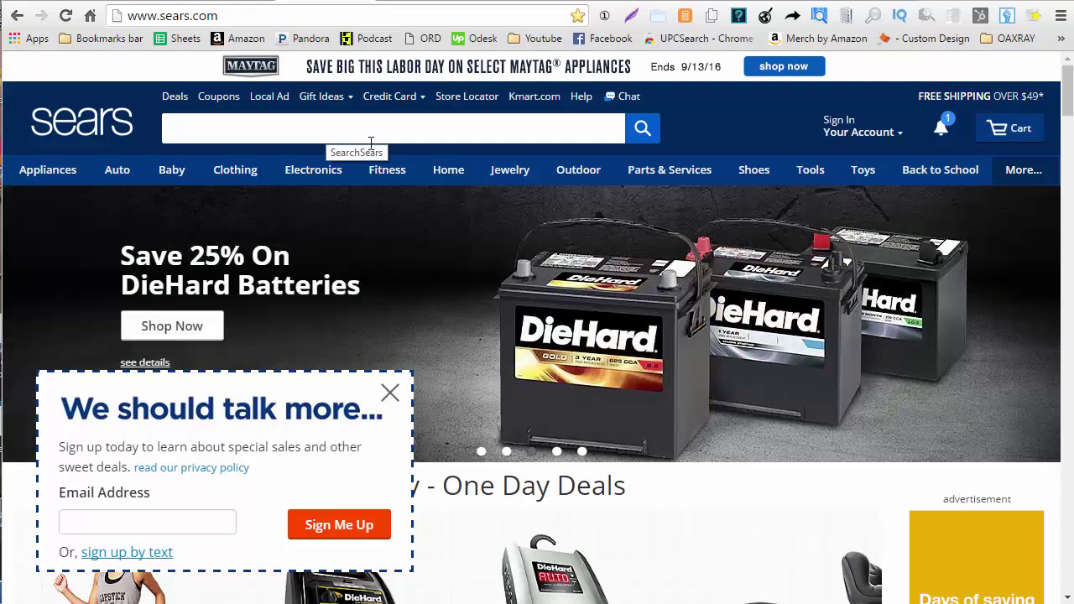
# Browse to the Men's Watches category within Jewelry on Sears and look over the listed watches.
pyautogui.moveTo(509, 169)
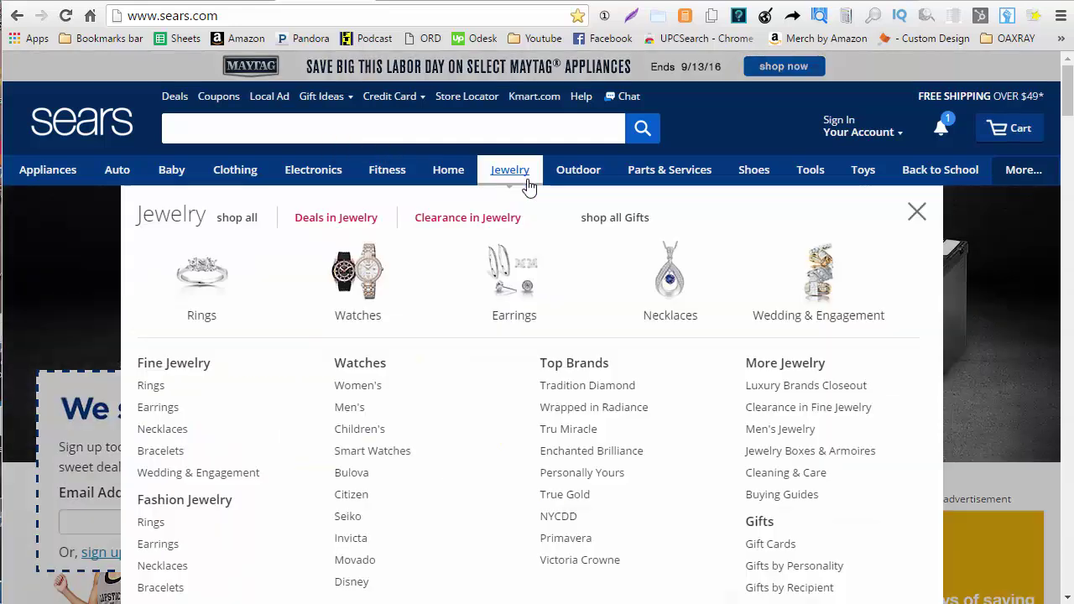
pyautogui.click(349, 304)
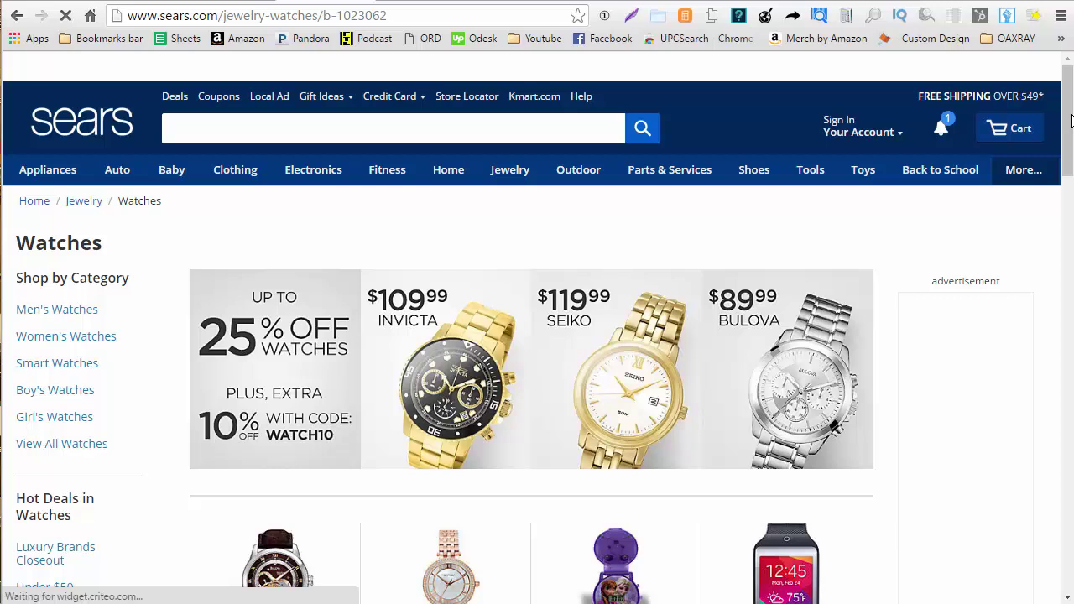
pyautogui.scroll(-3, 349, 436)
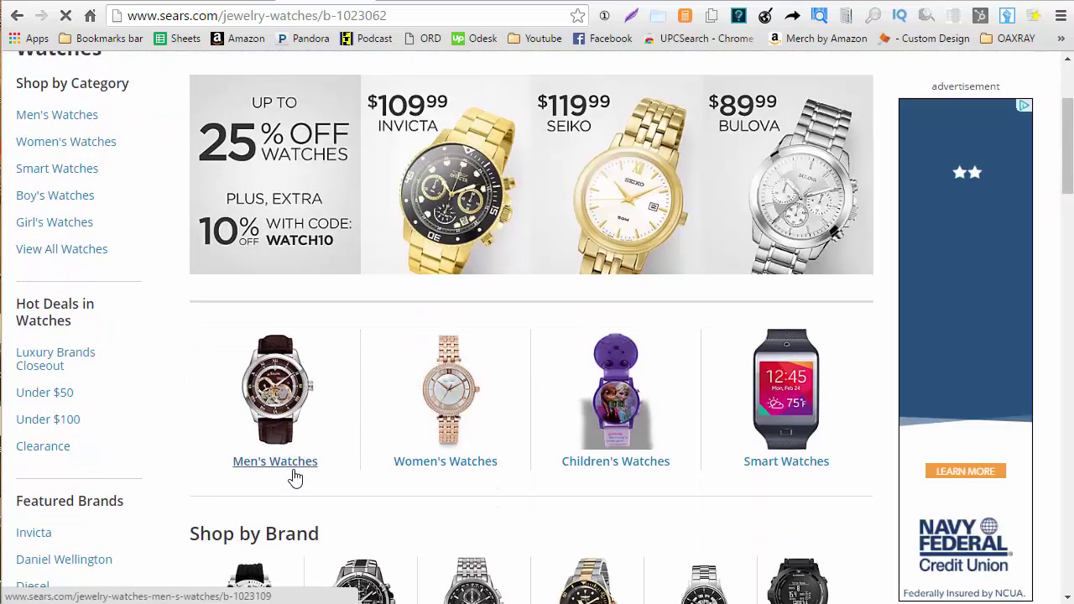
pyautogui.click(289, 464)
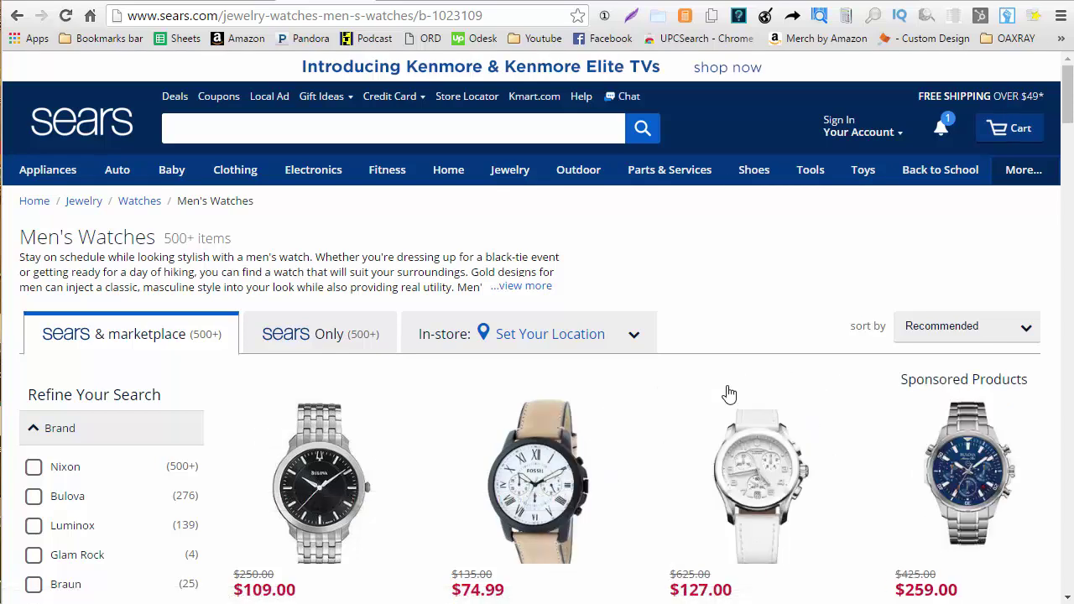
pyautogui.moveTo(1068, 113); pyautogui.dragTo(1066, 172)
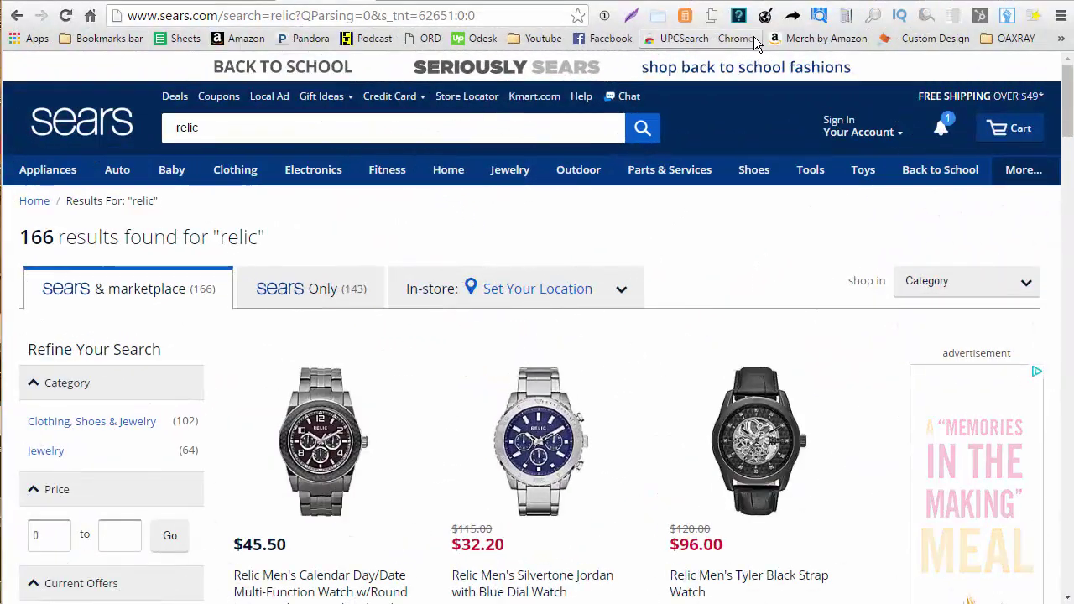
# Look through the Sears search results for relic, covering the first page and a further results page.
pyautogui.moveTo(1066, 132); pyautogui.dragTo(1066, 138)
pyautogui.scroll(-20, 1065, 139)
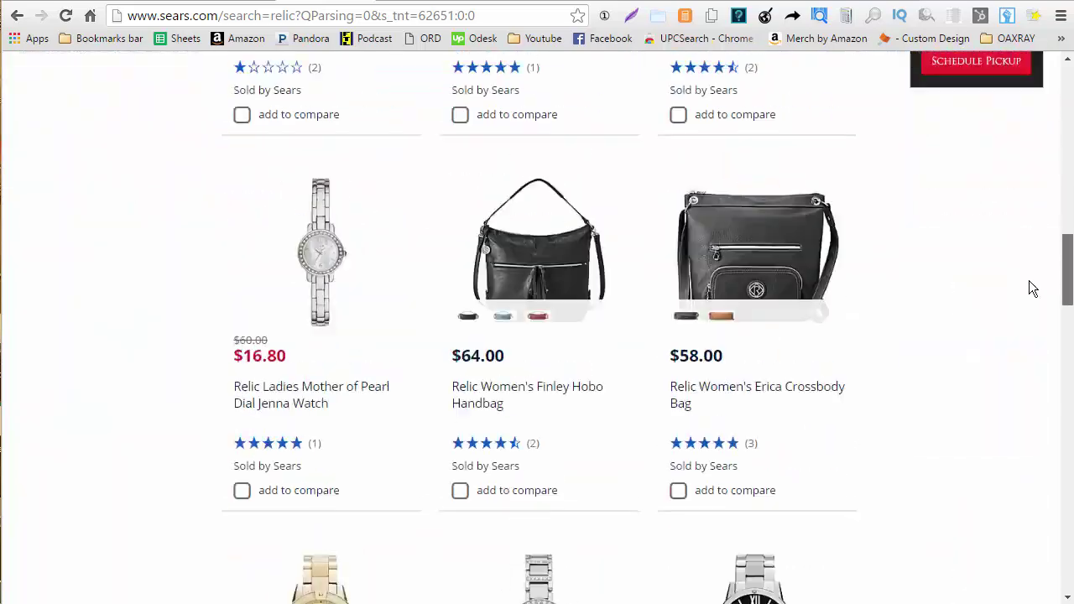
pyautogui.scroll(-12, 1001, 560)
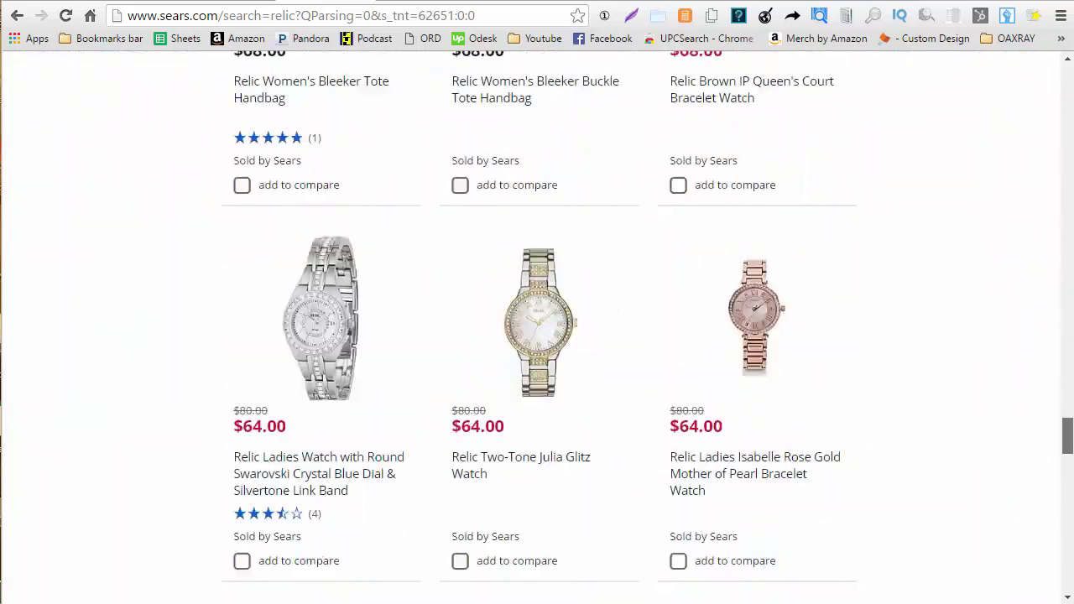
pyautogui.scroll(7, 1045, 589)
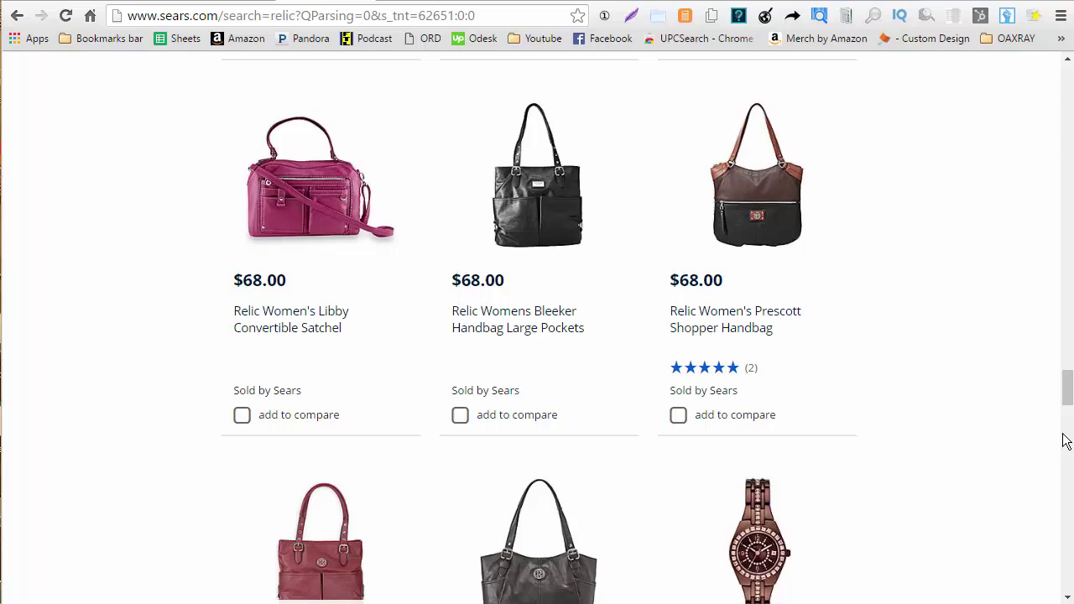
pyautogui.moveTo(1067, 386); pyautogui.dragTo(1066, 482)
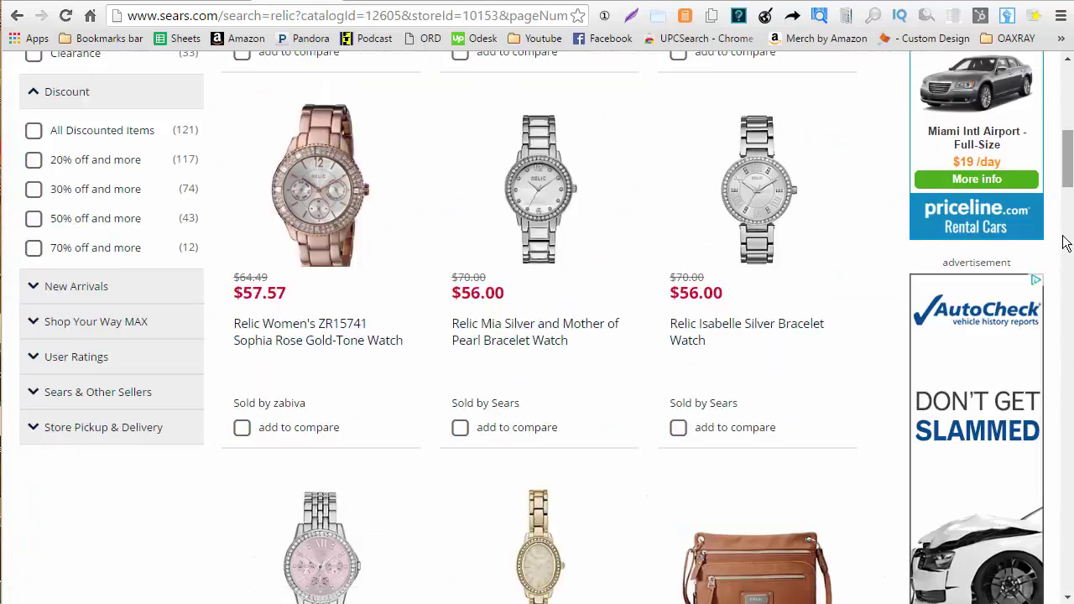
pyautogui.moveTo(1064, 240); pyautogui.dragTo(1067, 460)
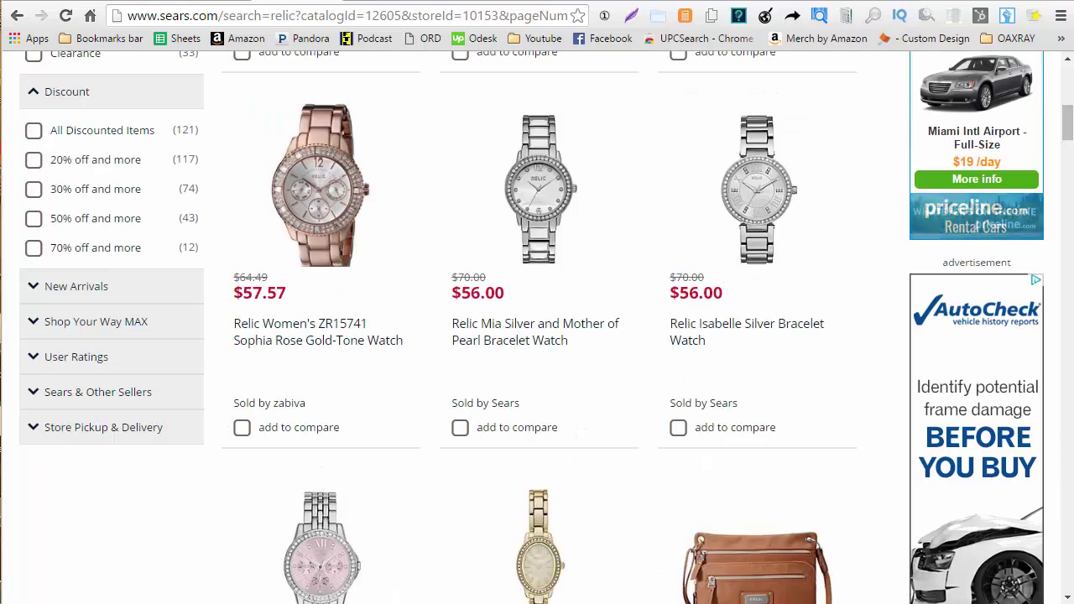
pyautogui.scroll(-5, 536, 335)
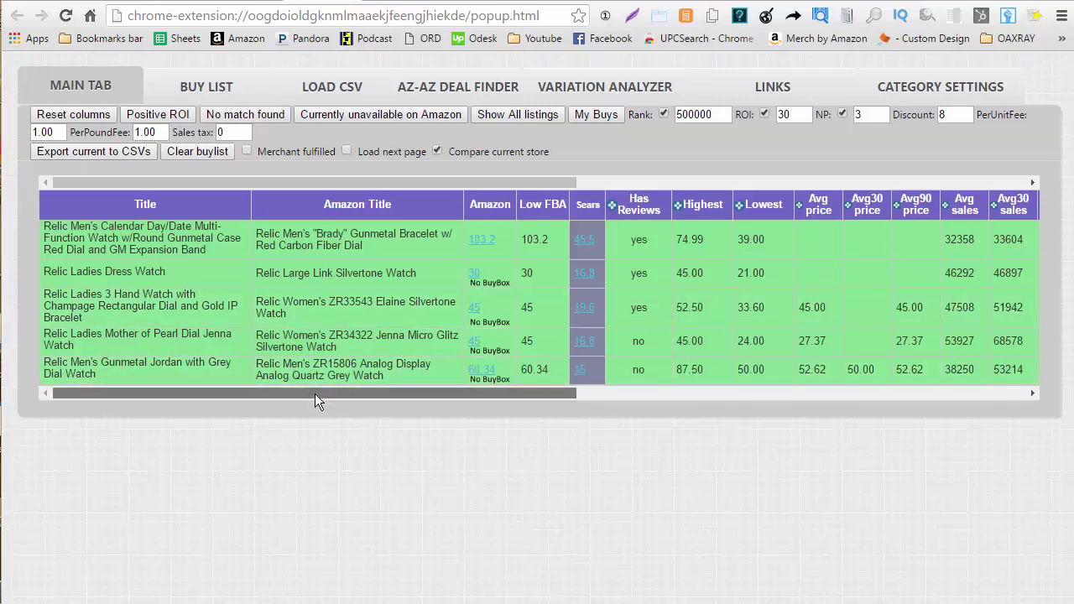
# Examine the prices, average sales, sales rank, ROI and NP of the matched Relic items in the OA XRAY results table.
pyautogui.moveTo(315, 393); pyautogui.dragTo(478, 390)
pyautogui.moveTo(174, 241)
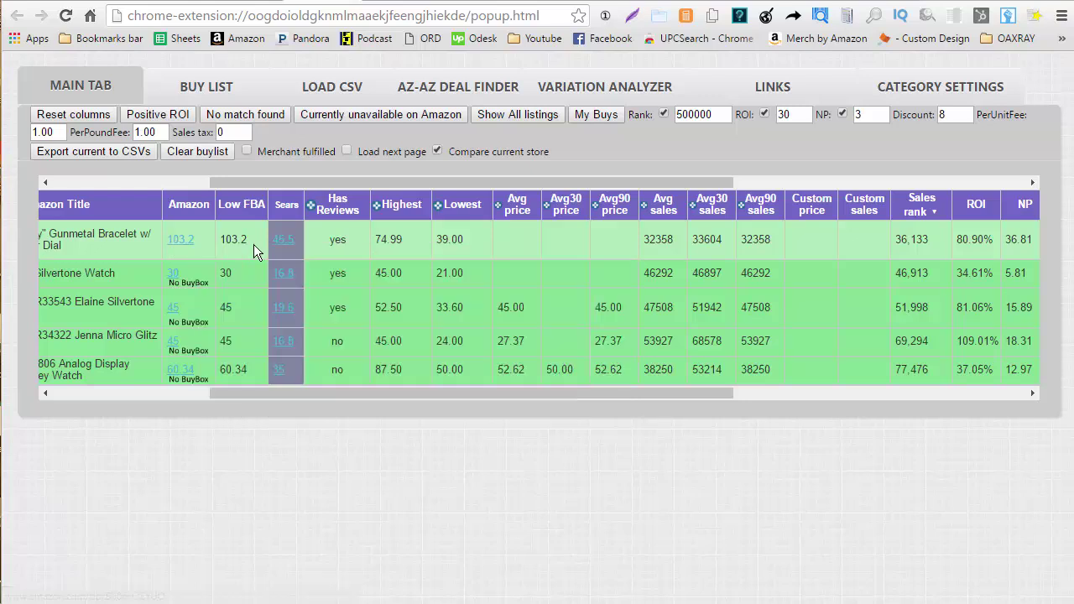
pyautogui.moveTo(277, 248)
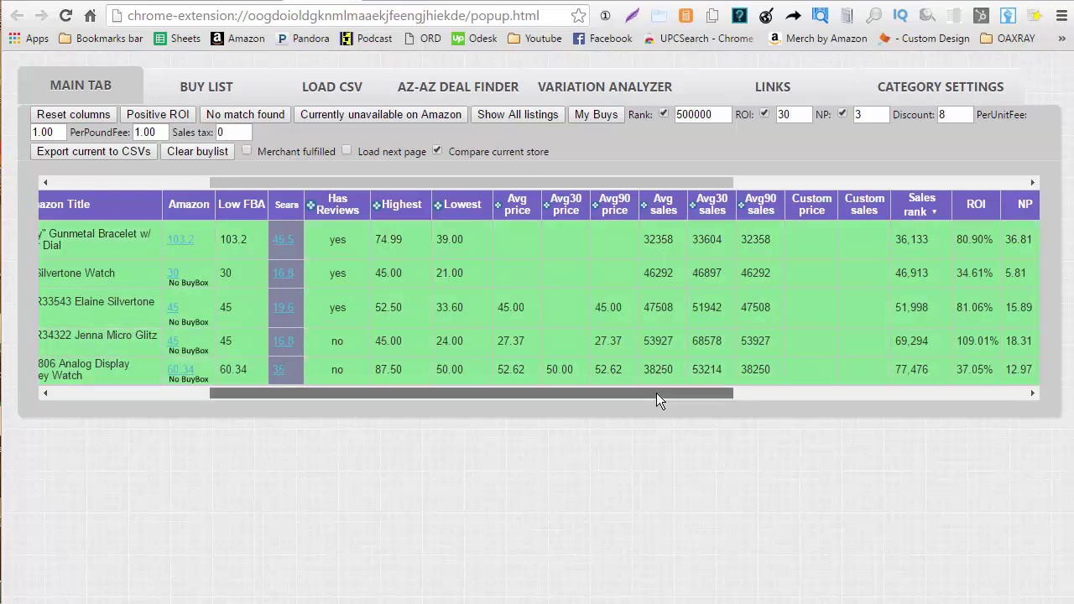
pyautogui.moveTo(655, 393); pyautogui.dragTo(804, 397)
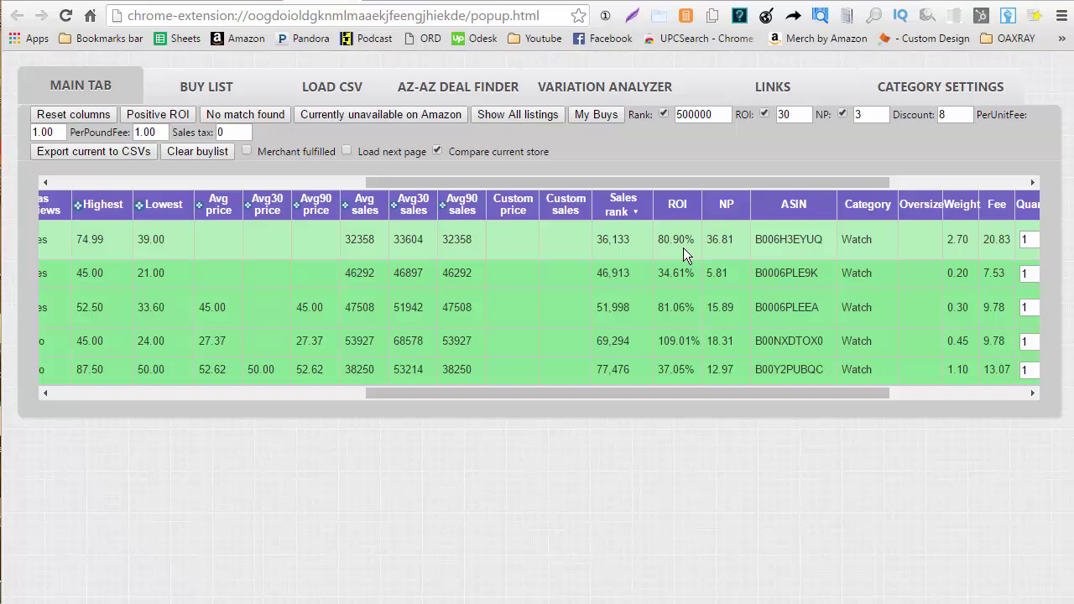
pyautogui.hscroll(-7, 683, 248)
# Check the first Relic watch's price history and Amazon/Sears image comparison, and open and view its Sears product page.
pyautogui.moveTo(484, 252)
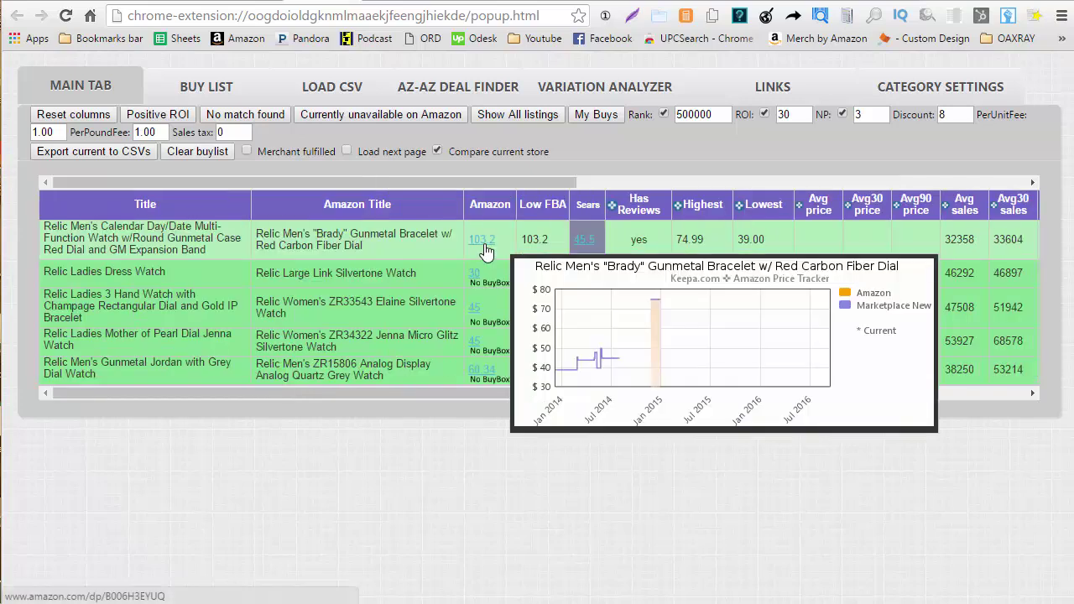
pyautogui.moveTo(590, 249)
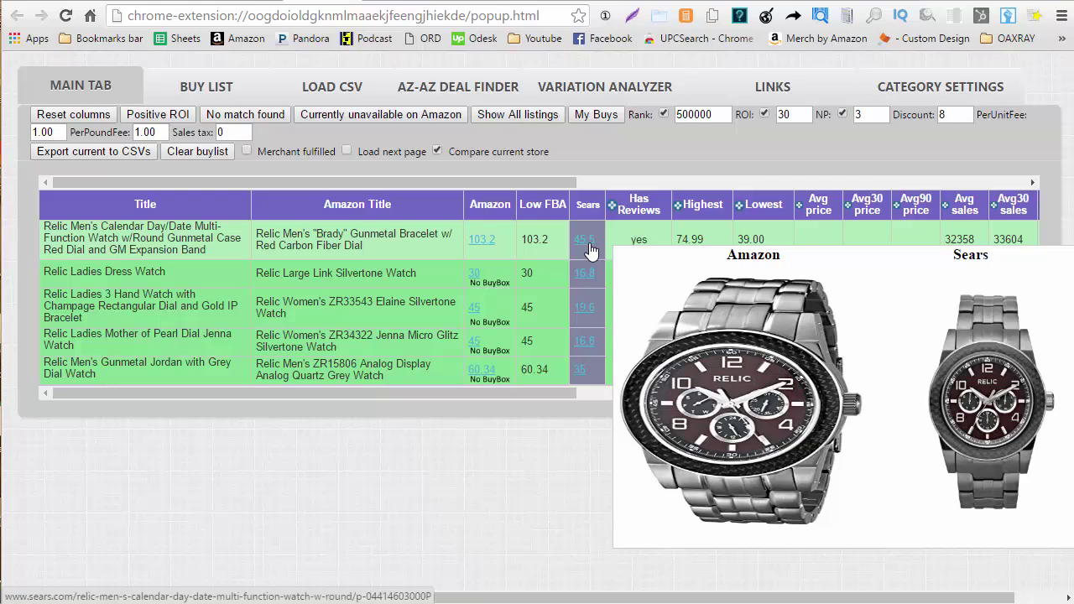
pyautogui.click(589, 249)
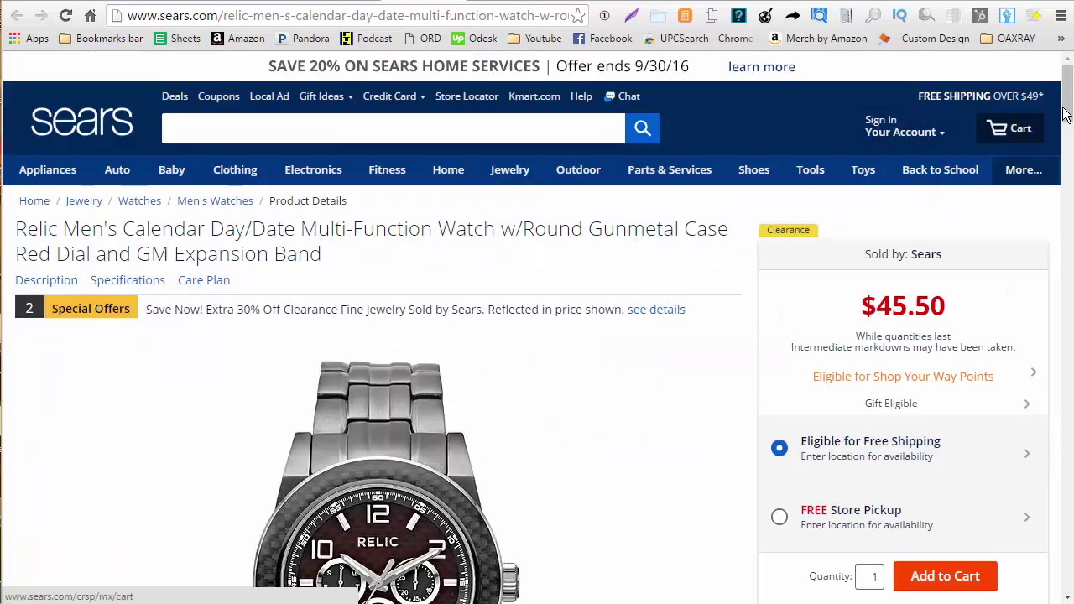
pyautogui.moveTo(1065, 115); pyautogui.dragTo(1068, 143)
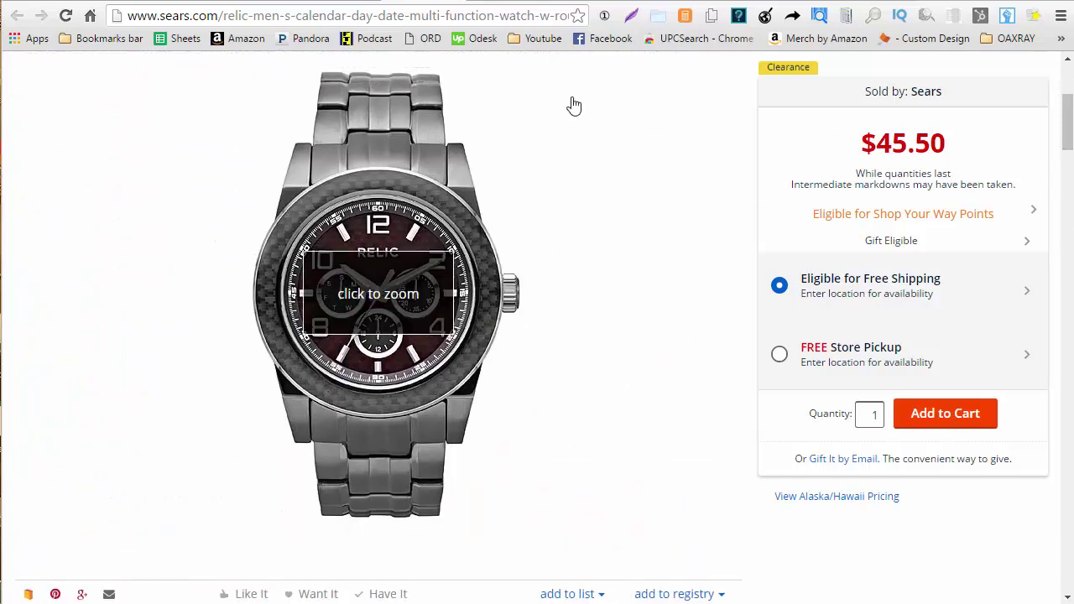
# Review the Amazon listing of the Relic Men's "Brady" watch, including its customer reviews, product description and sales rank.
pyautogui.hotkey('ctrl', 'Tab')
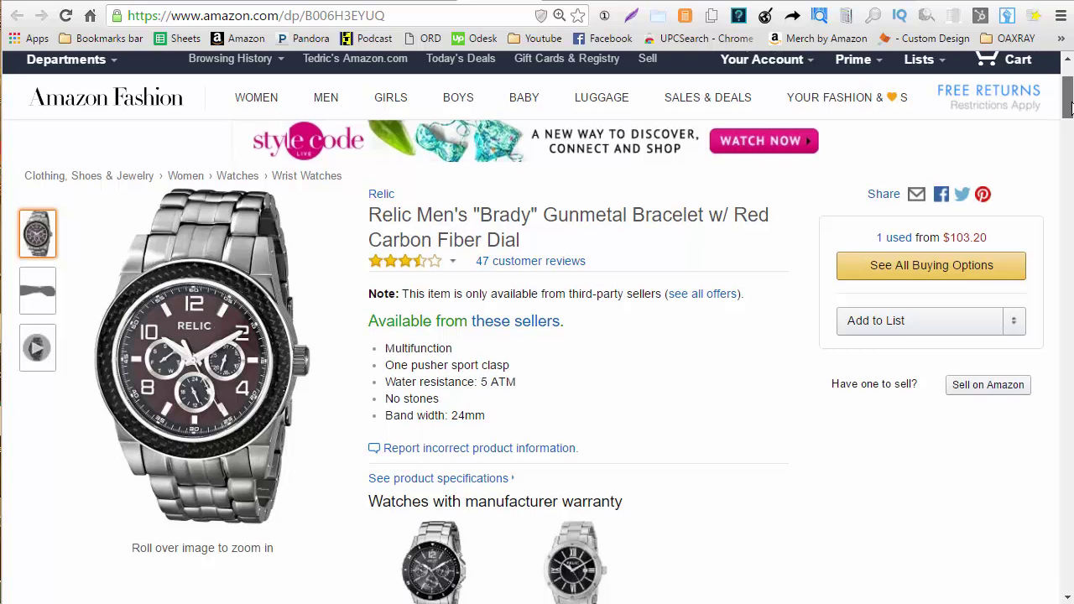
pyautogui.moveTo(1068, 105); pyautogui.dragTo(1068, 82)
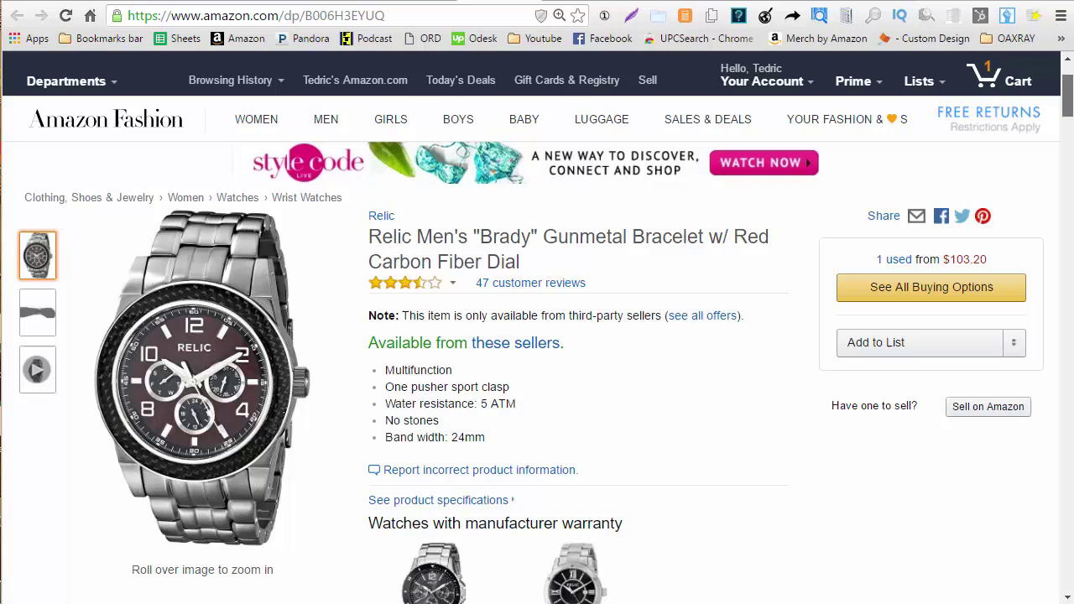
pyautogui.scroll(-4, 494, 146)
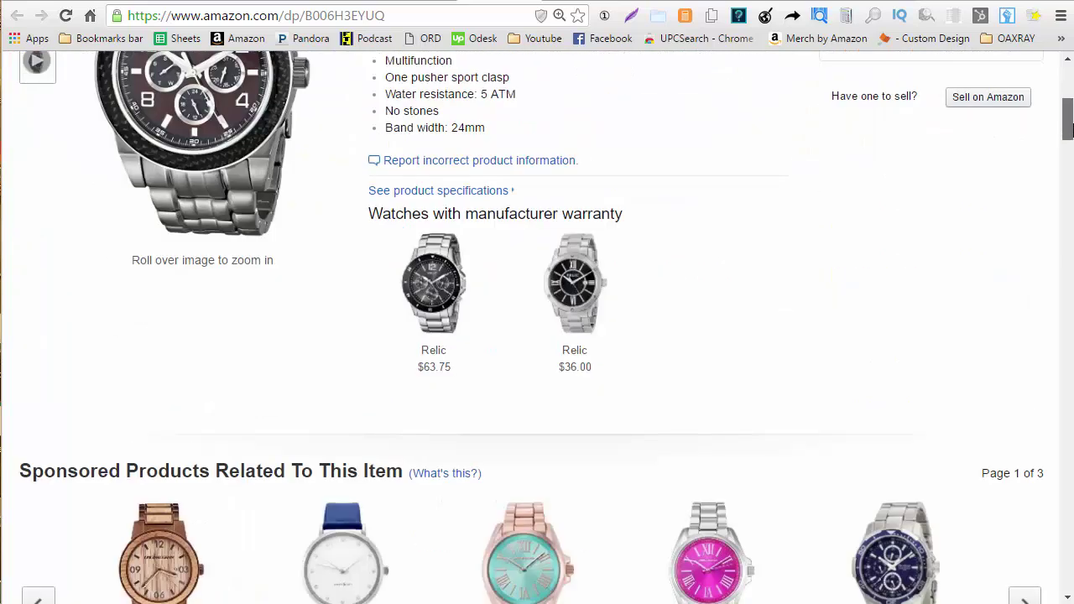
pyautogui.scroll(2, 494, 146)
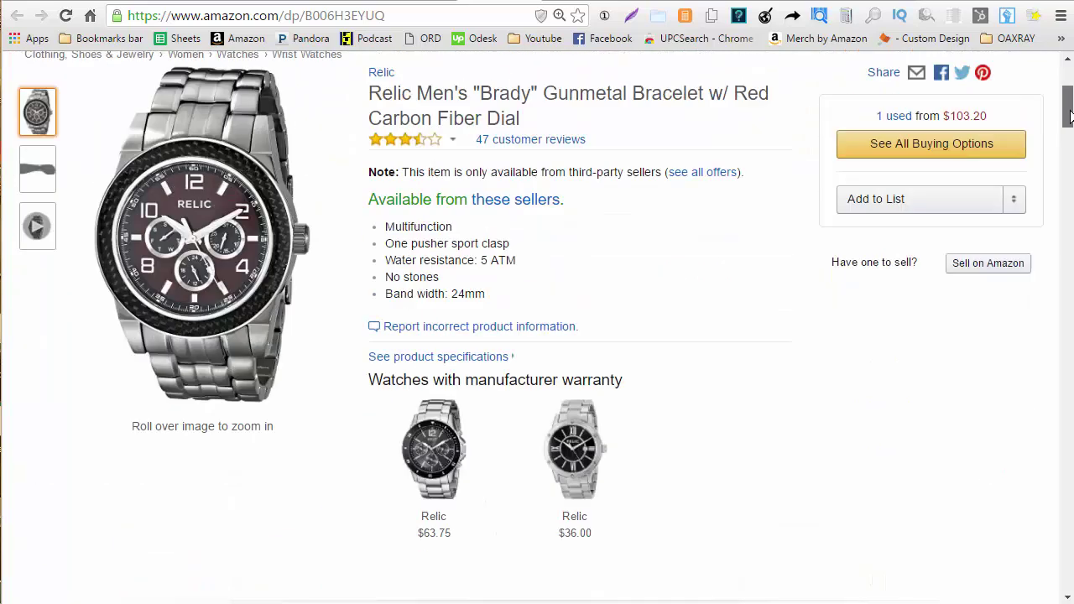
pyautogui.click(498, 147)
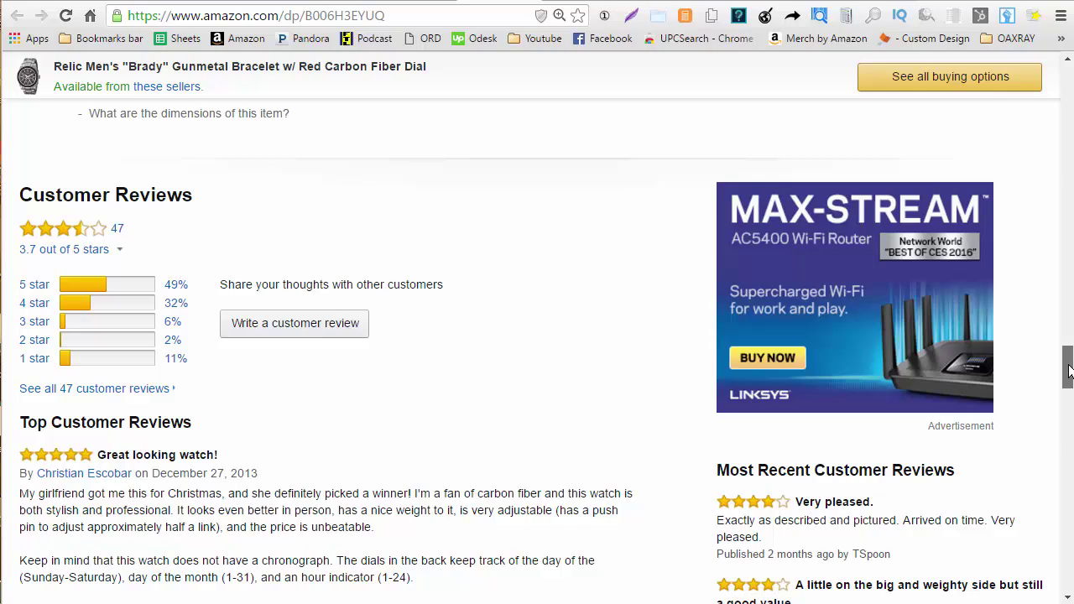
pyautogui.moveTo(1068, 371); pyautogui.dragTo(1070, 255)
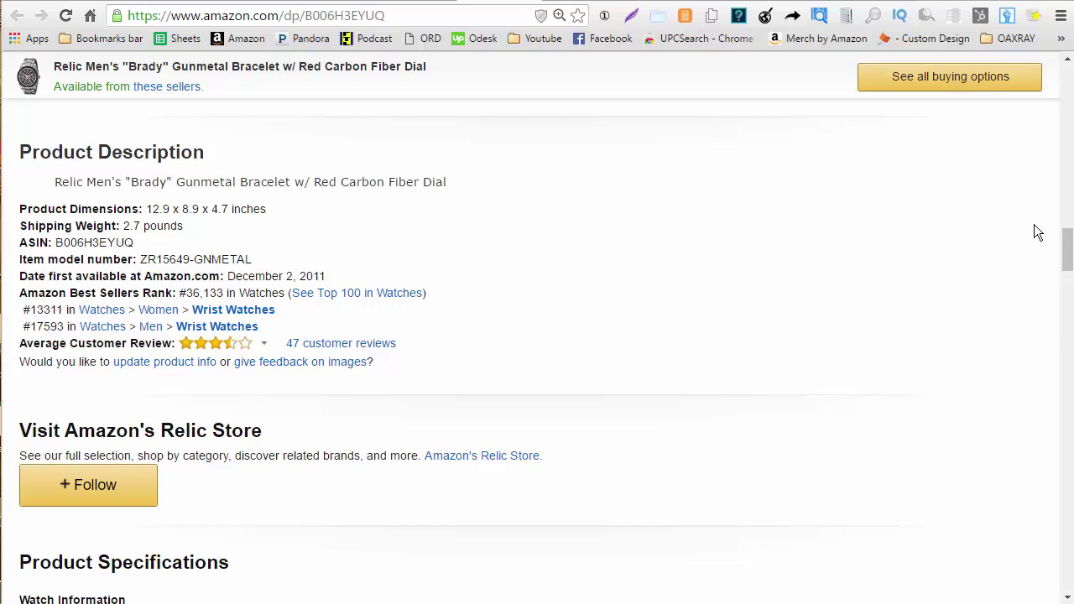
pyautogui.moveTo(1070, 258); pyautogui.dragTo(1063, 112)
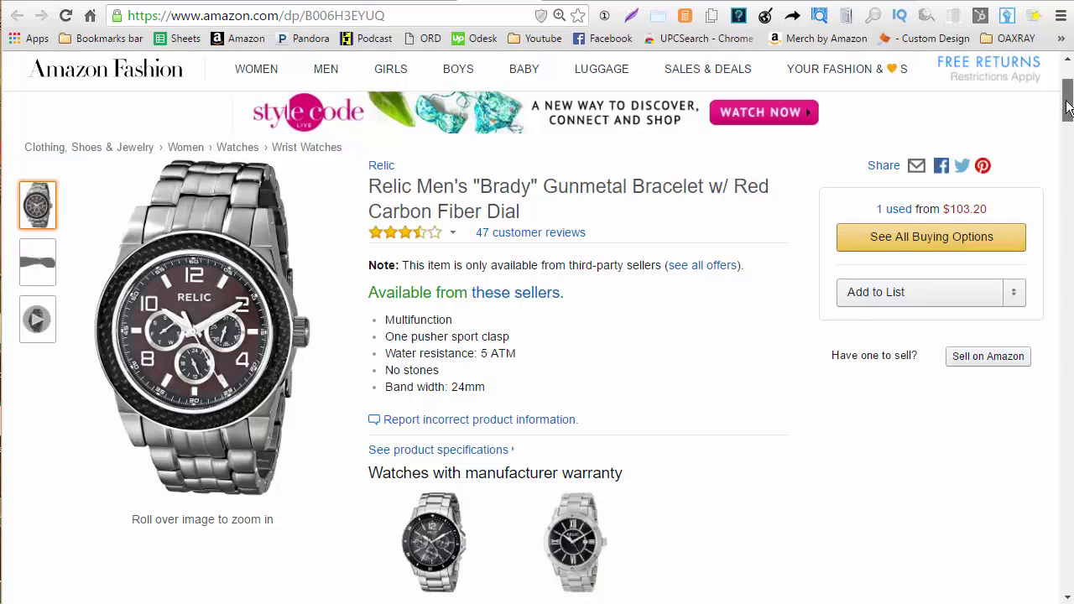
pyautogui.moveTo(1067, 107); pyautogui.dragTo(988, 369)
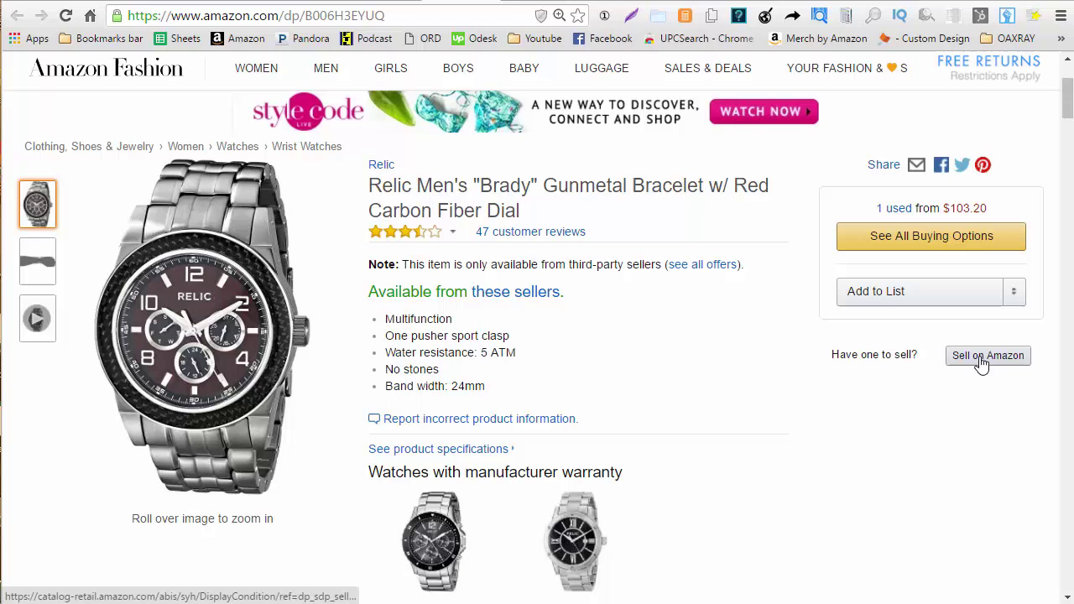
# Switch to the FBA Revenue Calculator for the Relic "Brady" watch and examine its revenue, fees and margin impact.
pyautogui.hotkey('ctrl', 'Tab')
pyautogui.scroll(2, 1069, 176)
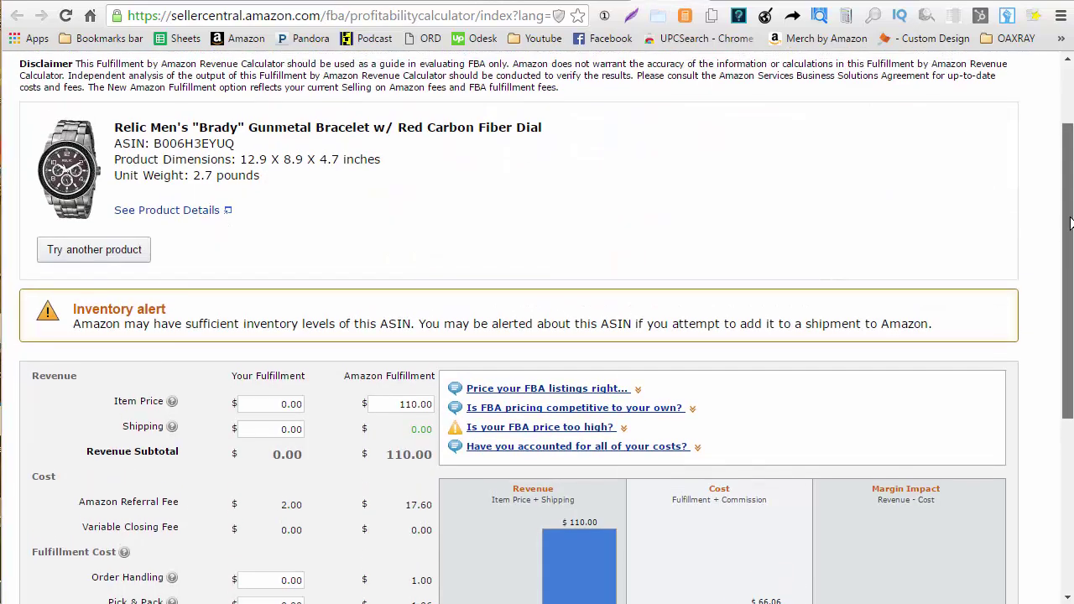
pyautogui.scroll(-3, 1040, 235)
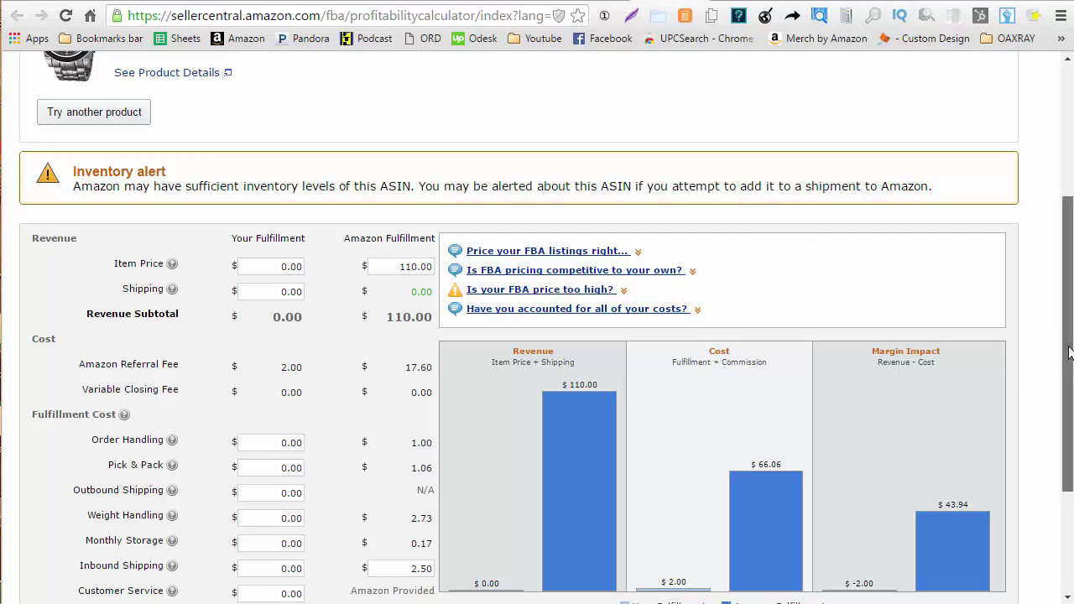
pyautogui.moveTo(1069, 352); pyautogui.dragTo(1053, 442)
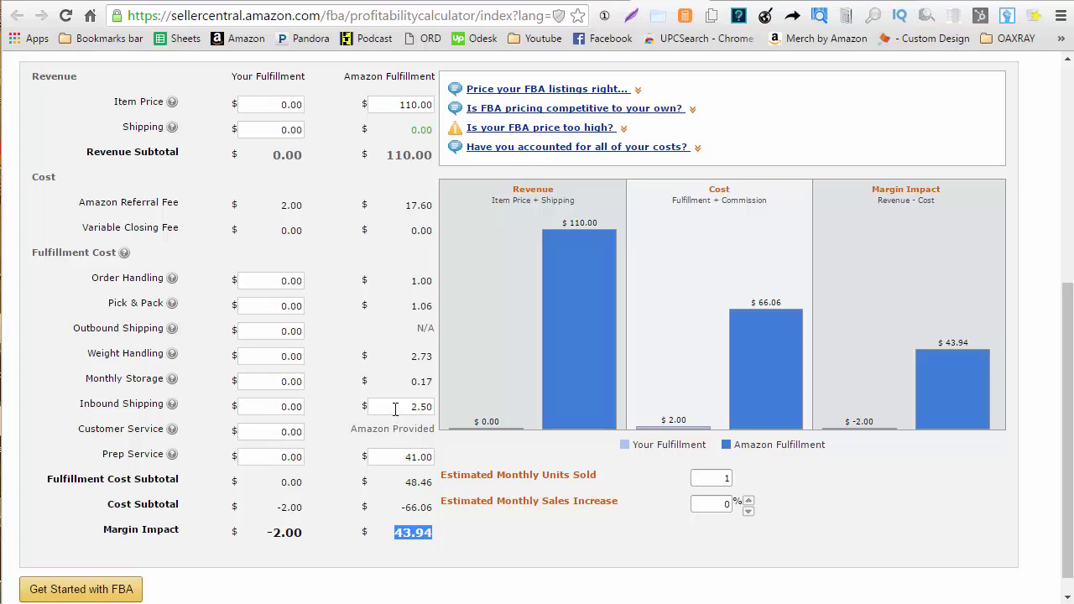
# In the Amazon Fulfillment costs, set Prep Service to 2.50 and Inbound Shipping to 41.00, and recalculate the margin.
pyautogui.moveTo(395, 408); pyautogui.dragTo(446, 411)
pyautogui.moveTo(401, 457); pyautogui.dragTo(542, 457)
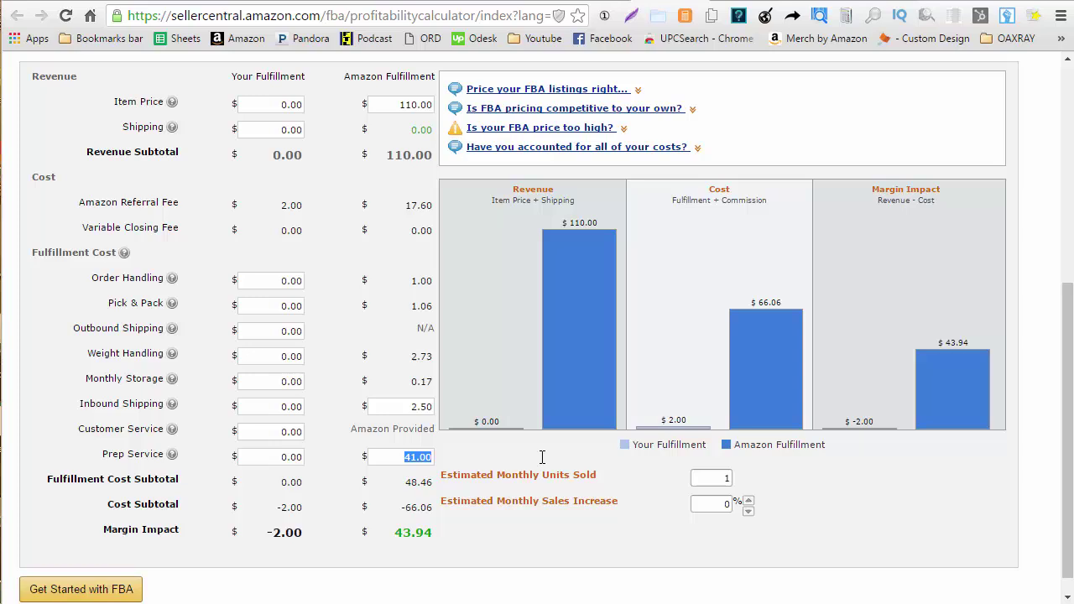
pyautogui.write('2.500')
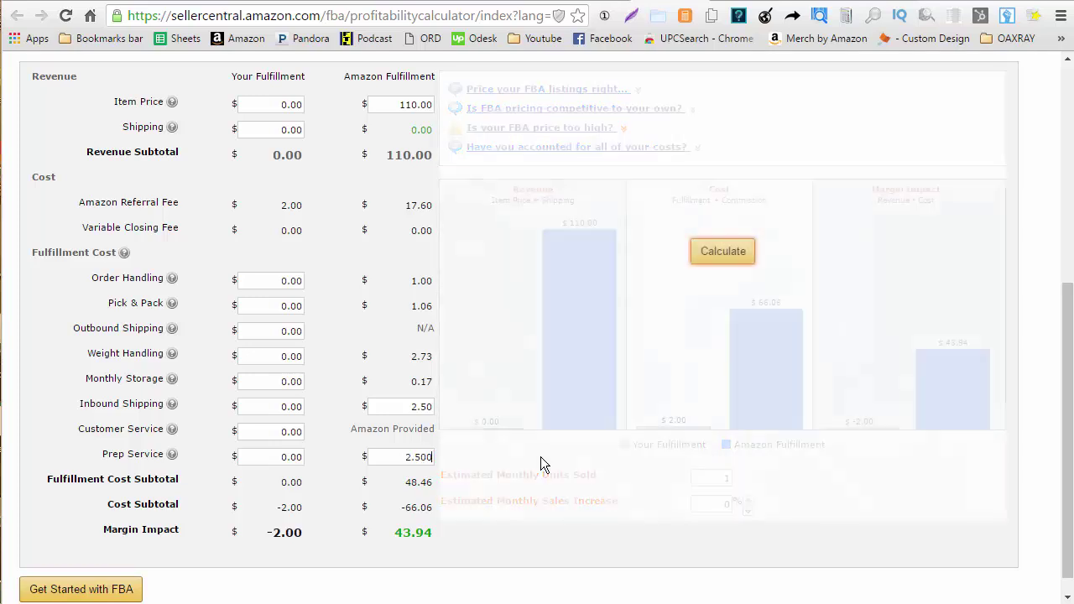
pyautogui.press('BackSpace')
pyautogui.moveTo(377, 407); pyautogui.dragTo(531, 408)
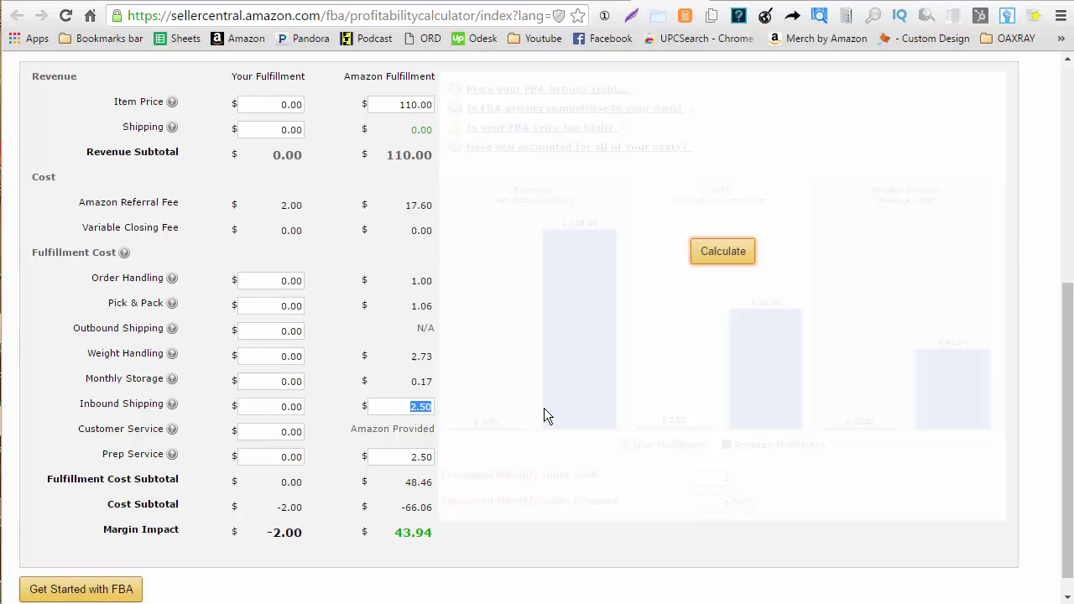
pyautogui.write('41.00')
pyautogui.click(735, 251)
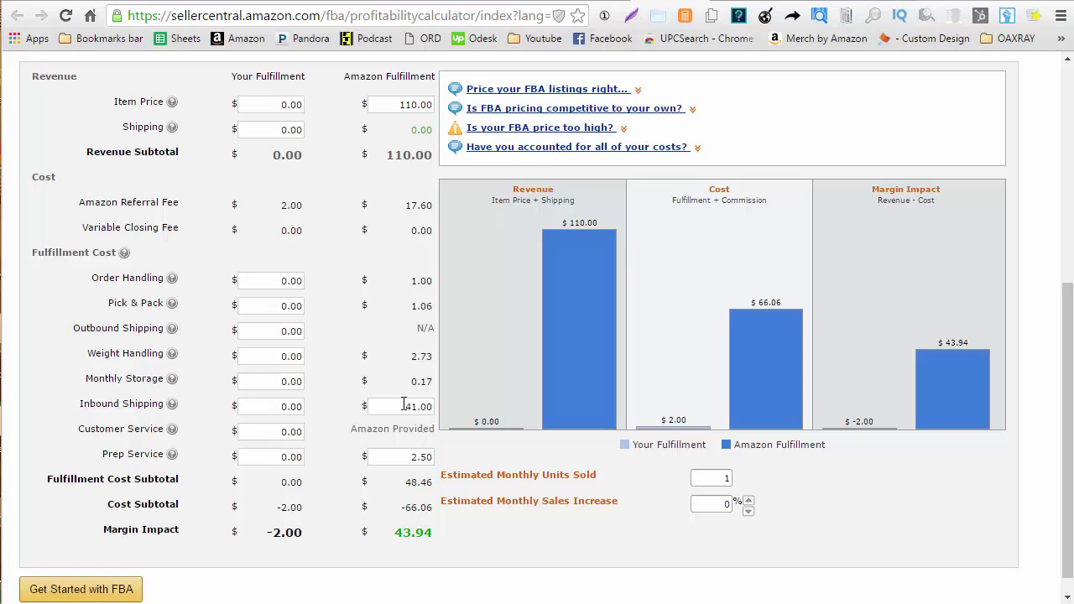
# Review the inbound shipping and prep service costs against the margin impact in the revenue calculator.
pyautogui.moveTo(392, 405); pyautogui.dragTo(458, 411)
pyautogui.moveTo(373, 456); pyautogui.dragTo(433, 456)
pyautogui.click(450, 461)
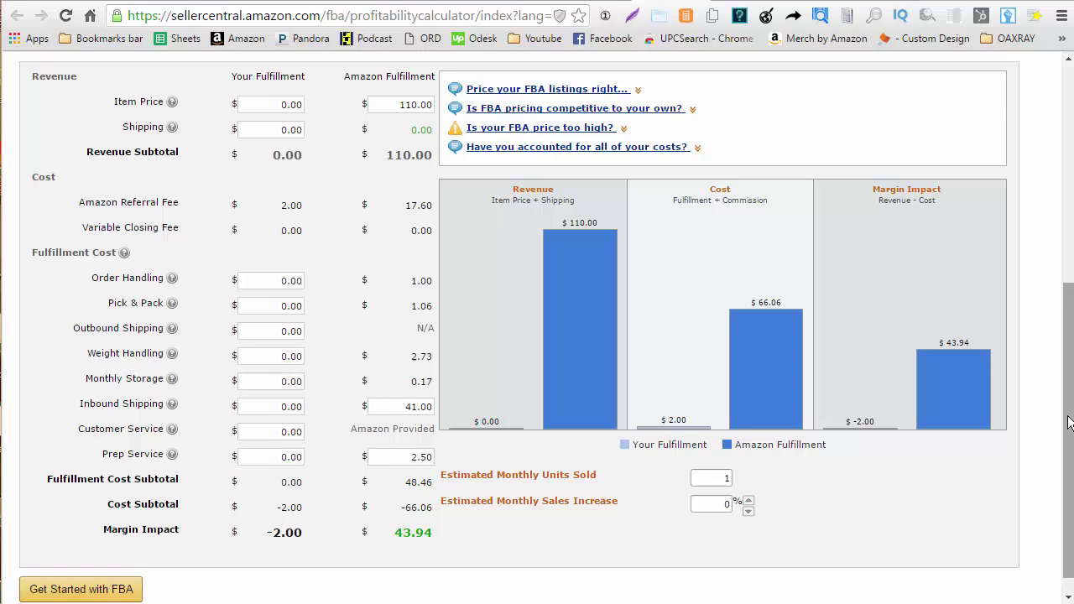
pyautogui.moveTo(1069, 423); pyautogui.dragTo(1071, 436)
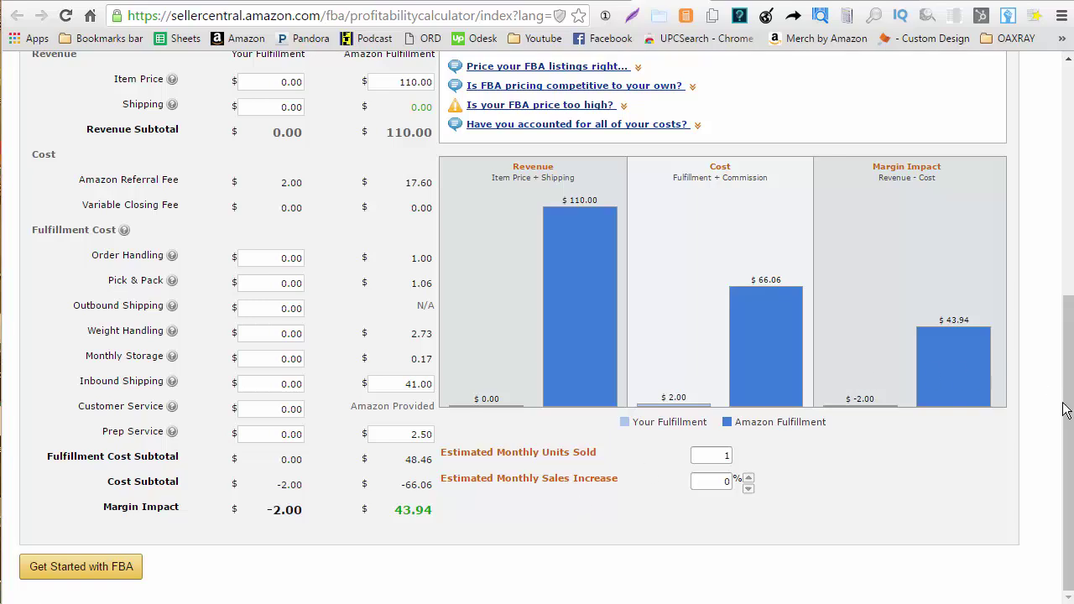
# Return to the Amazon listing of the Relic "Brady" watch and check its offers, product description and date first available.
pyautogui.moveTo(1070, 415); pyautogui.dragTo(1070, 185)
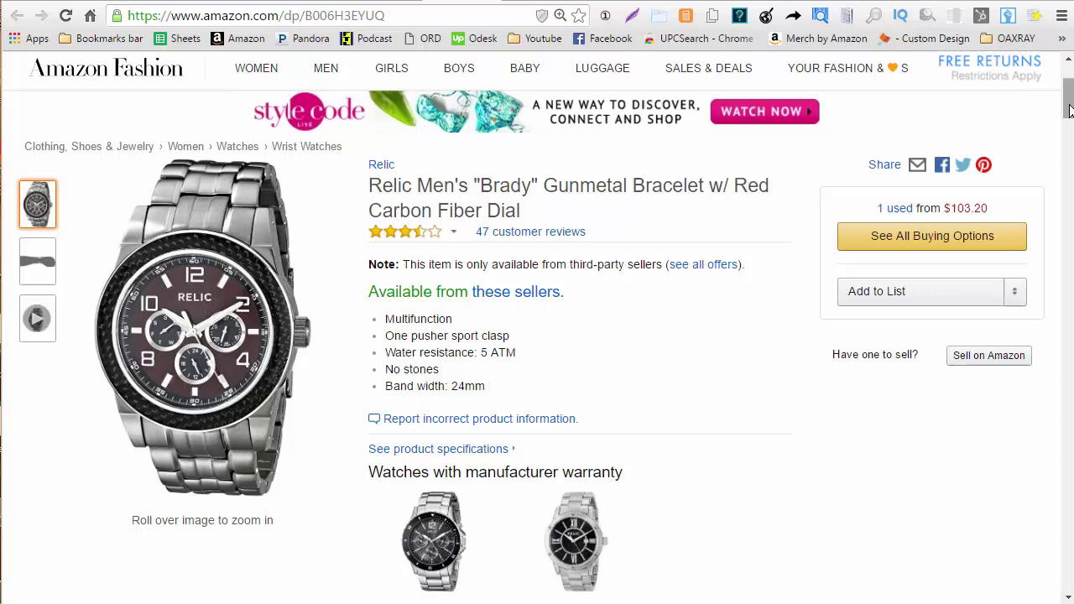
pyautogui.moveTo(1068, 113)
pyautogui.mouseDown()
pyautogui.moveTo(1067, 135)
pyautogui.moveTo(1066, 105)
pyautogui.mouseUp()
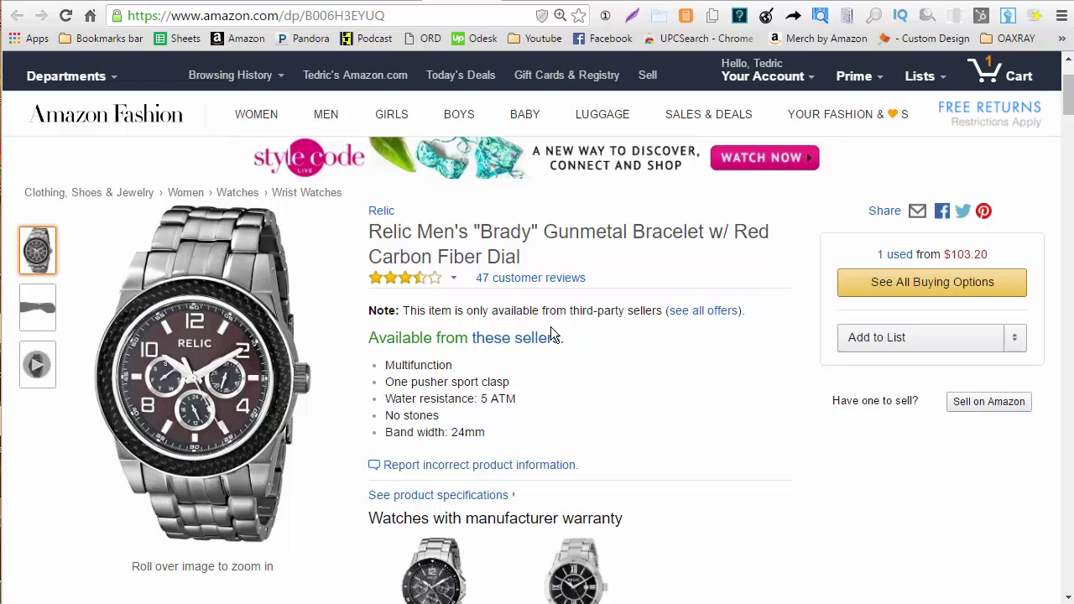
pyautogui.moveTo(1063, 107); pyautogui.dragTo(1061, 245)
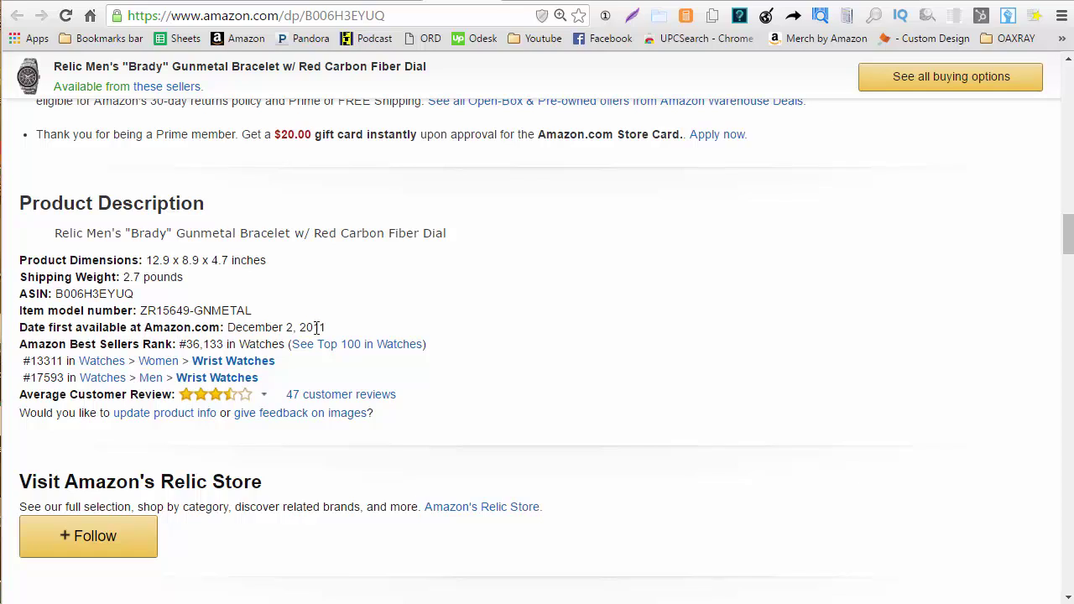
pyautogui.moveTo(329, 334); pyautogui.dragTo(228, 327)
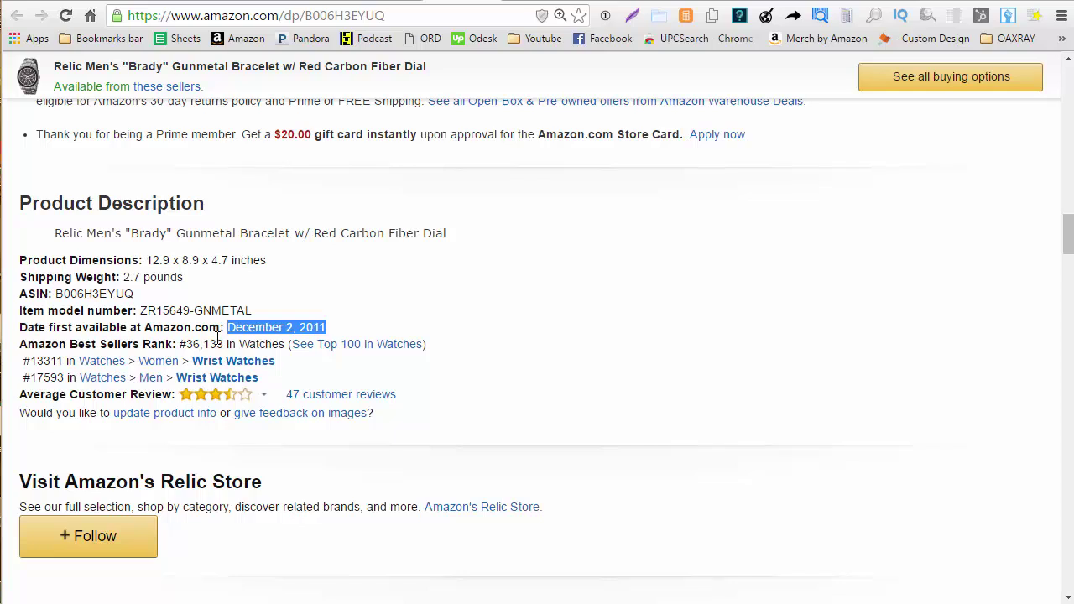
# Switch to the OA XRAY results, apply a discount of 8, and filter the table to My Buys.
pyautogui.click(324, 4)
pyautogui.moveTo(483, 248)
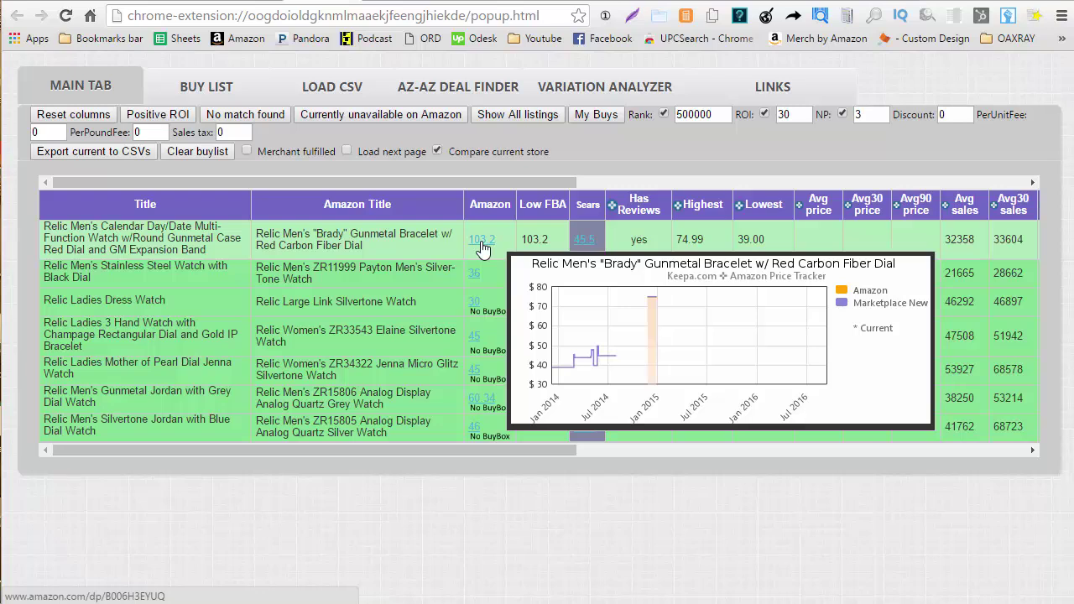
pyautogui.moveTo(537, 451); pyautogui.dragTo(998, 453)
pyautogui.click(940, 114)
pyautogui.doubleClick(940, 114)
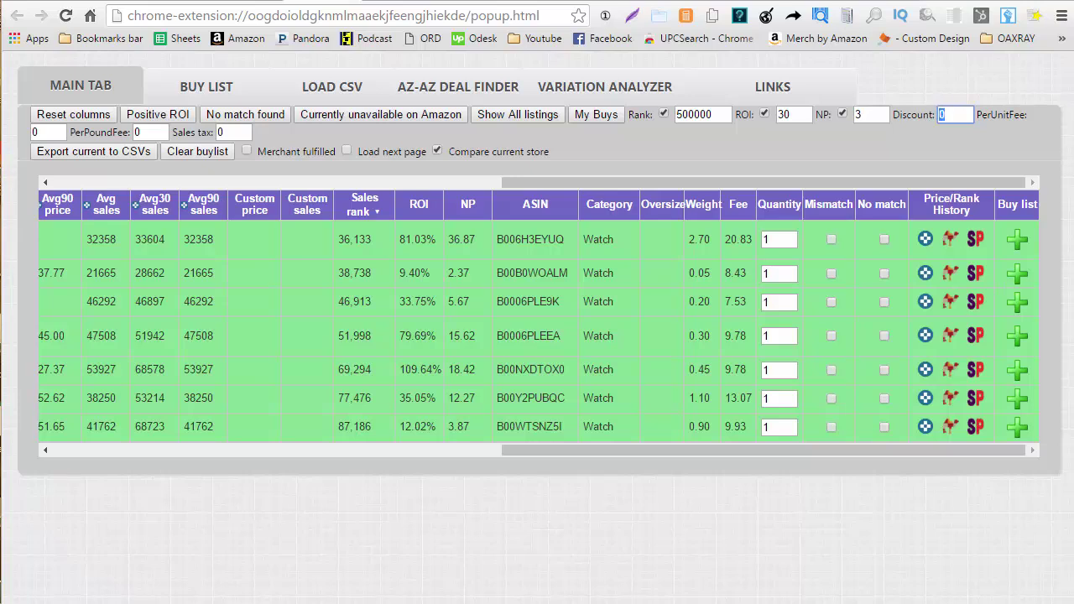
pyautogui.write('8')
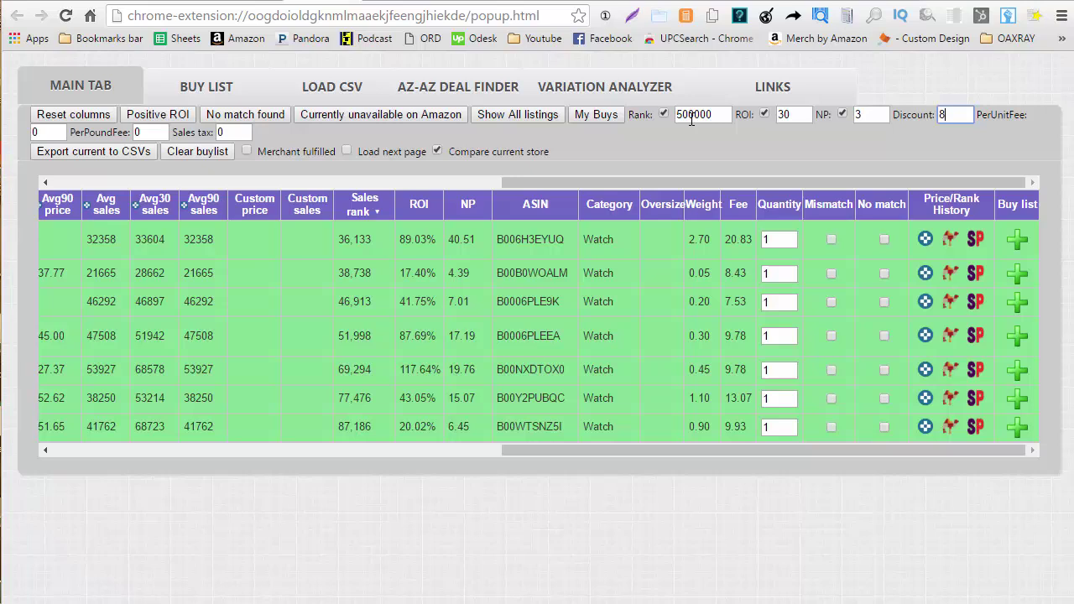
pyautogui.click(592, 116)
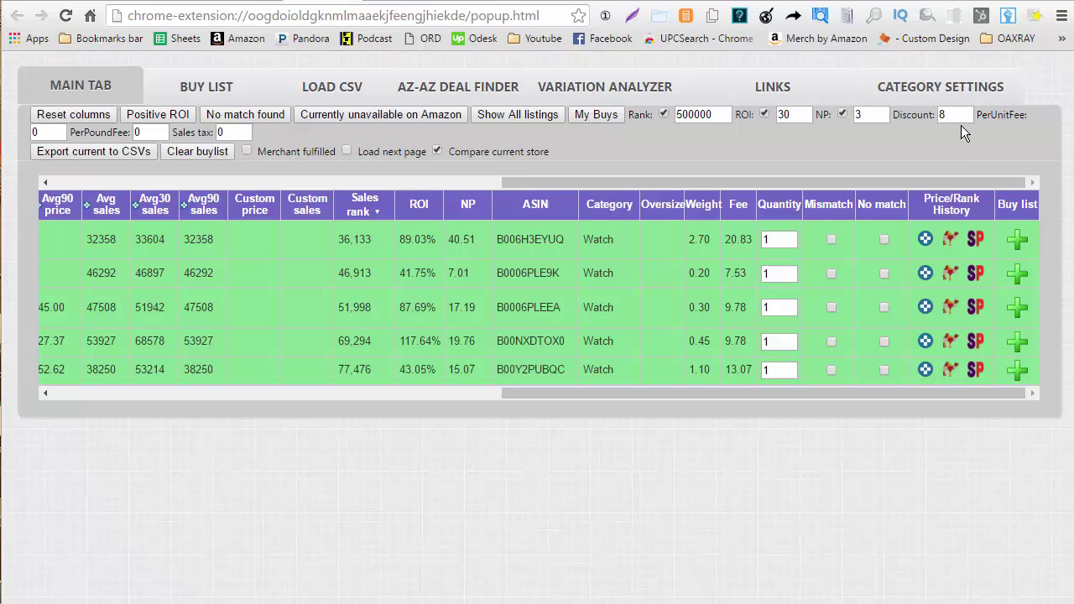
# Set the per-pound fee to 1.00 and the per-unit fee to 1.00 for the profit calculation.
pyautogui.doubleClick(151, 132)
pyautogui.write('1')
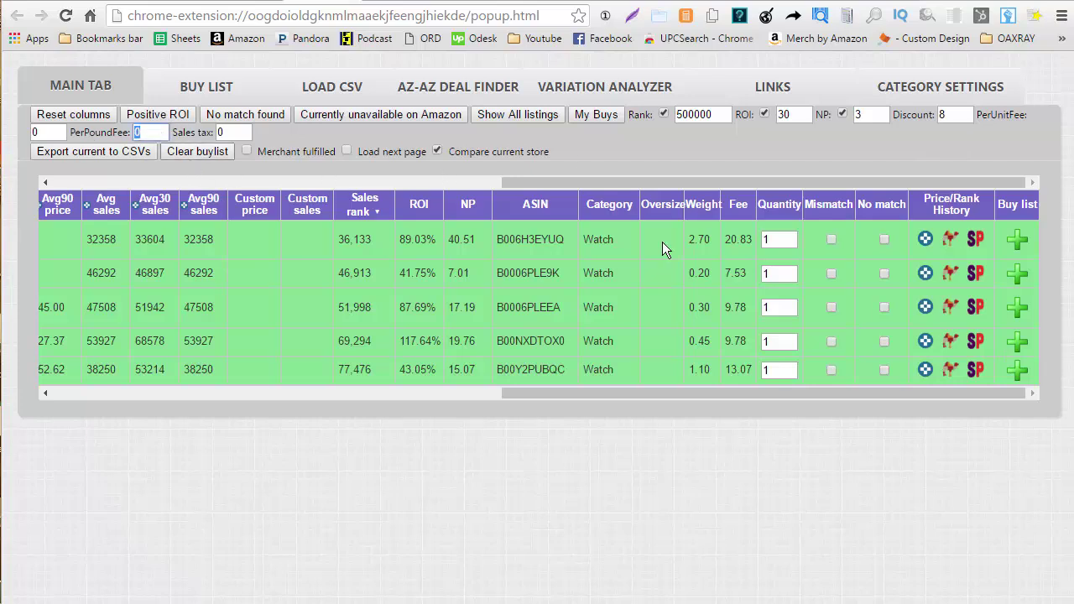
pyautogui.write('.00')
pyautogui.press('Return')
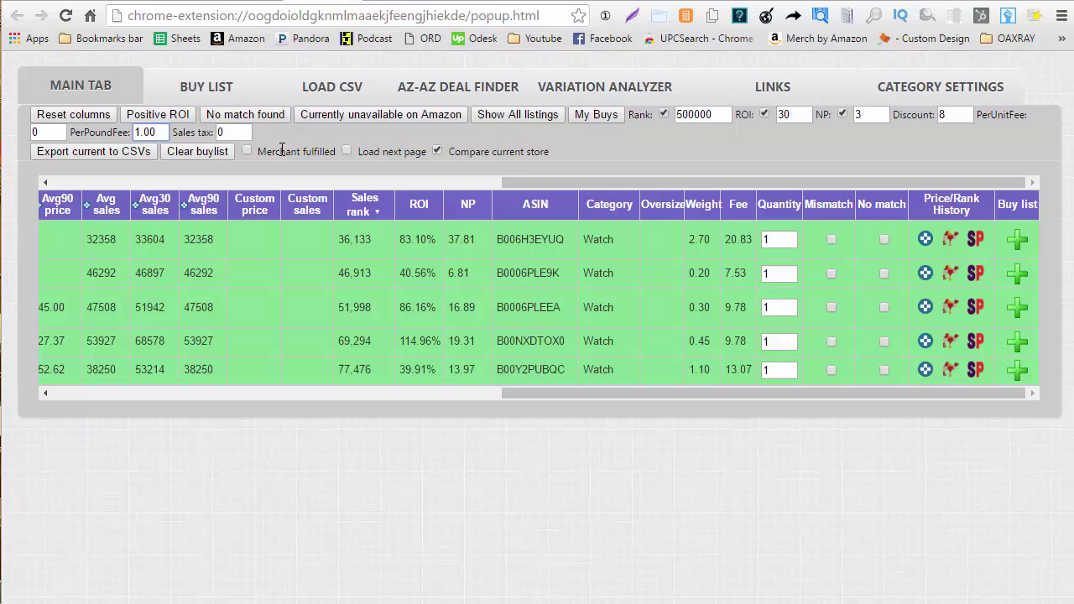
pyautogui.doubleClick(52, 132)
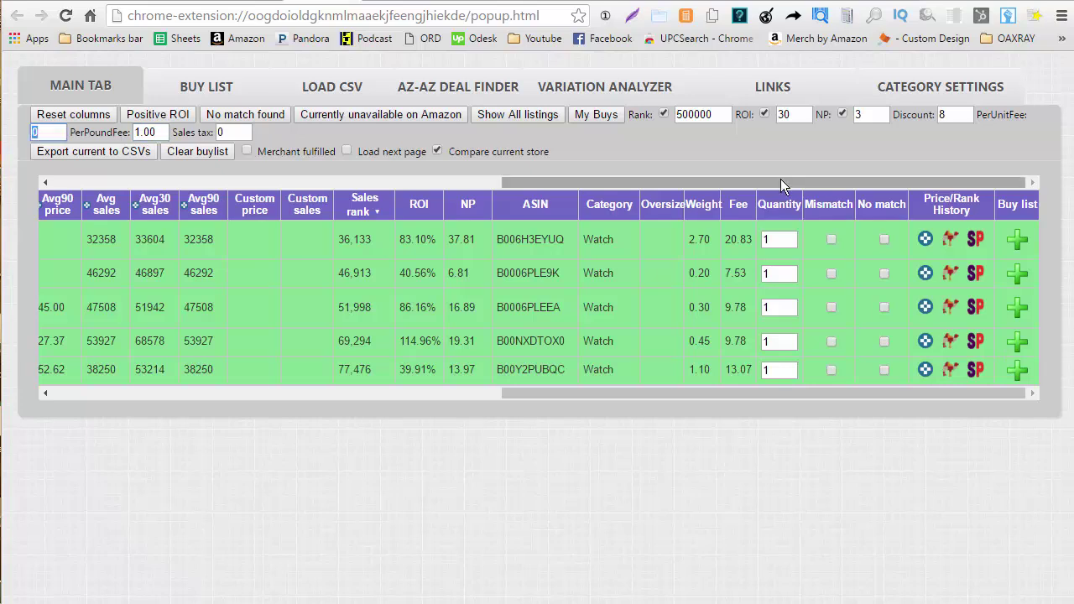
pyautogui.write('1')
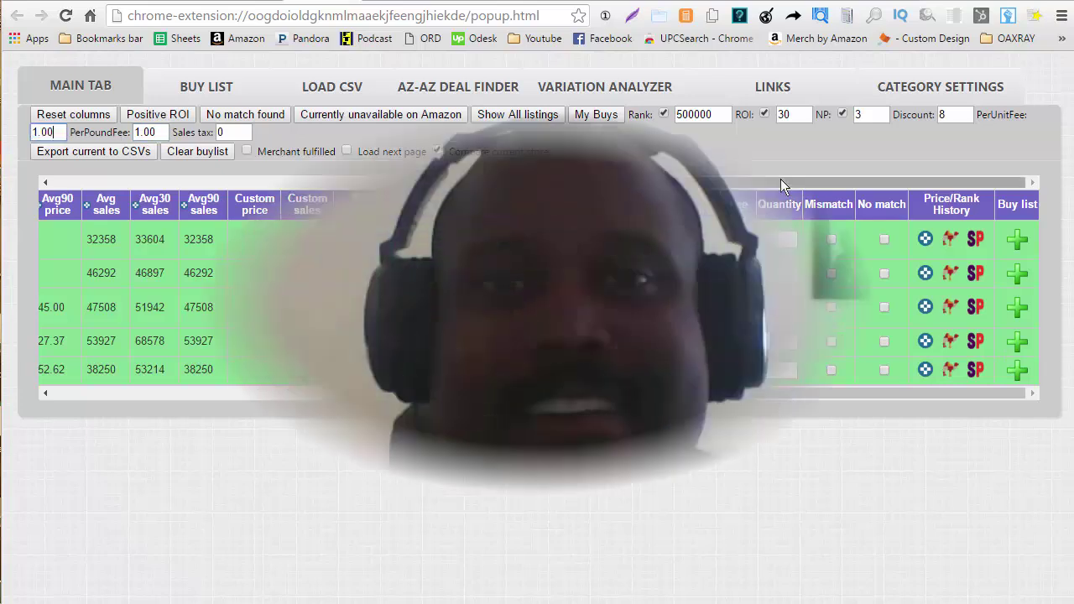